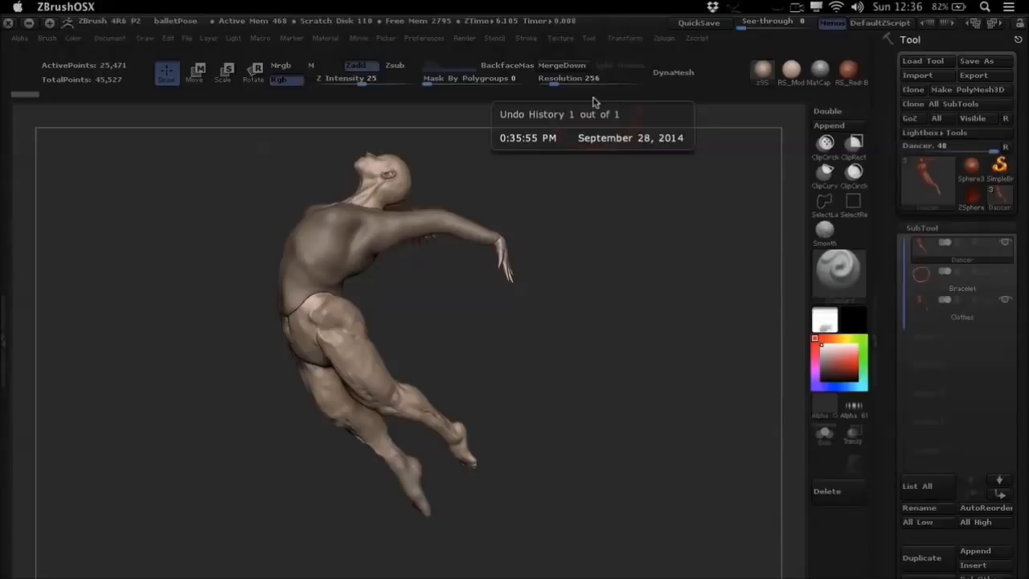
Step: Mask the dancer down to the knee of the nearer leg with a topological Transpose mask, leaving the lower leg free
{"action": "mouse_move", "coordinate": [487, 276]}
{"action": "left_mouse_down"}
{"action": "mouse_move", "coordinate": [525, 299]}
{"action": "mouse_move", "coordinate": [568, 303]}
{"action": "mouse_move", "coordinate": [509, 309]}
{"action": "mouse_move", "coordinate": [552, 298]}
{"action": "mouse_move", "coordinate": [523, 307]}
{"action": "mouse_move", "coordinate": [552, 317]}
{"action": "mouse_move", "coordinate": [519, 325]}
{"action": "mouse_move", "coordinate": [486, 251]}
{"action": "mouse_move", "coordinate": [434, 248]}
{"action": "left_mouse_up"}
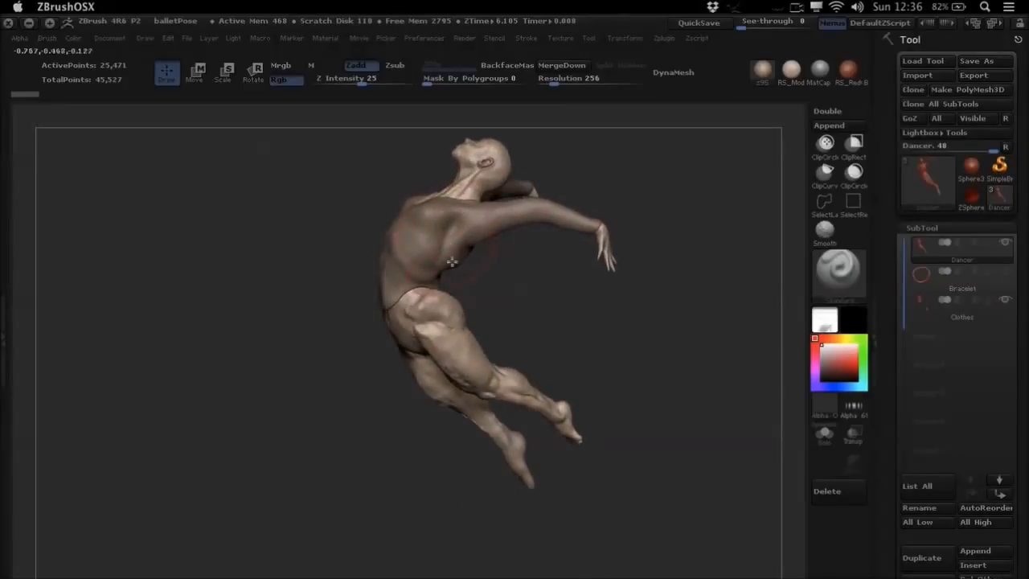
{"action": "left_click_drag", "start_coordinate": [511, 225], "coordinate": [448, 254], "text": "alt"}
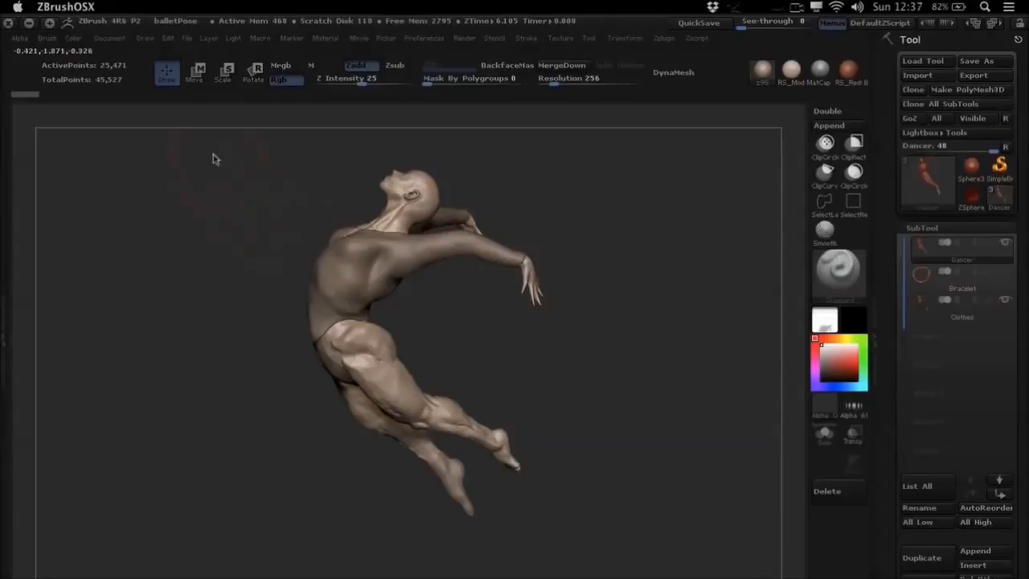
{"action": "left_click_drag", "start_coordinate": [498, 188], "coordinate": [386, 359], "text": "alt"}
{"action": "key", "text": "r"}
{"action": "right_click_drag", "start_coordinate": [388, 372], "coordinate": [375, 325], "text": "alt"}
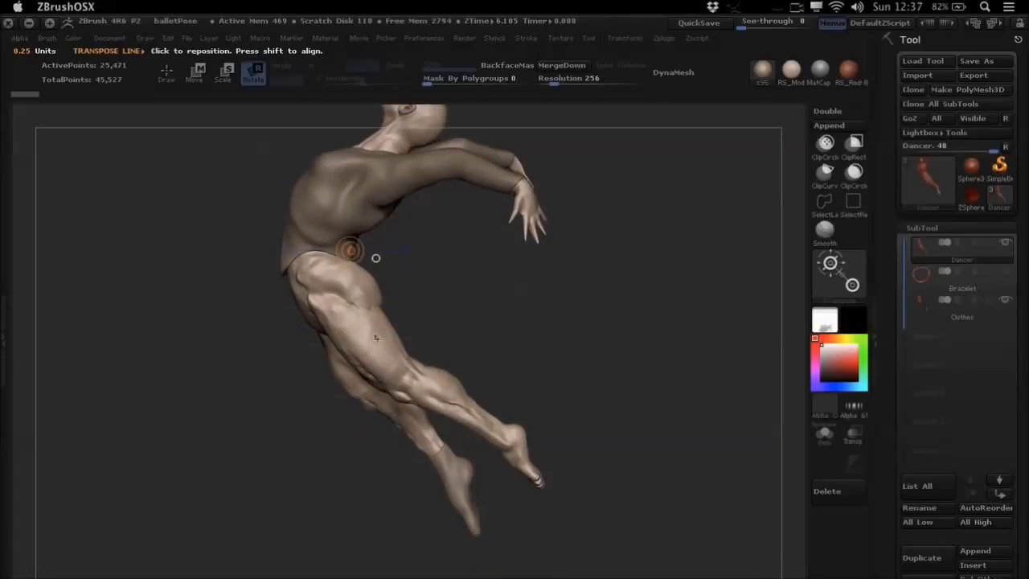
{"action": "mouse_move", "coordinate": [421, 354]}
{"action": "left_mouse_down"}
{"action": "mouse_move", "coordinate": [457, 392]}
{"action": "mouse_move", "coordinate": [444, 397]}
{"action": "mouse_move", "coordinate": [429, 356]}
{"action": "left_mouse_up"}
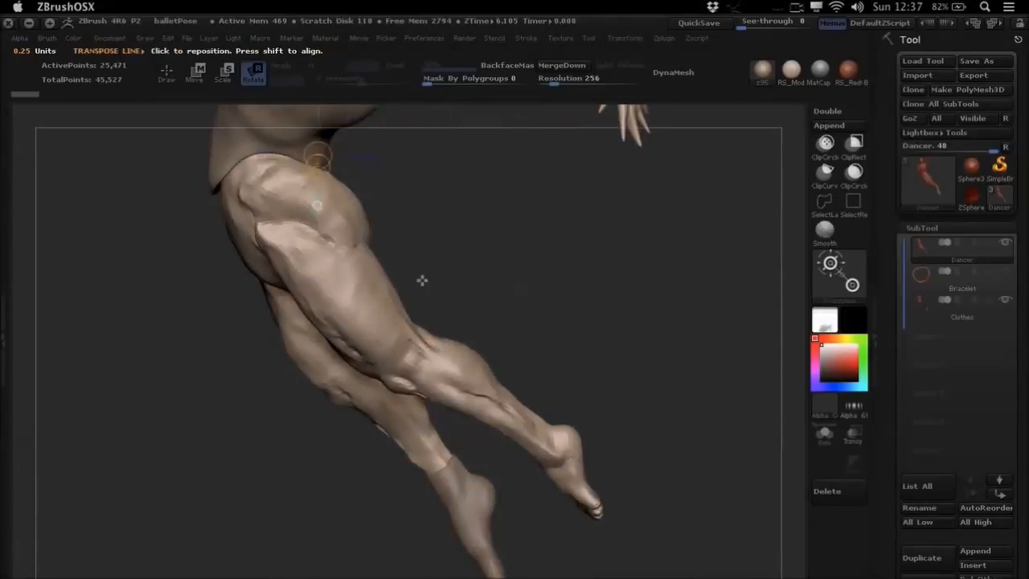
{"action": "mouse_move", "coordinate": [405, 354]}
{"action": "right_mouse_down"}
{"action": "mouse_move", "coordinate": [404, 363]}
{"action": "mouse_move", "coordinate": [419, 353]}
{"action": "right_mouse_up"}
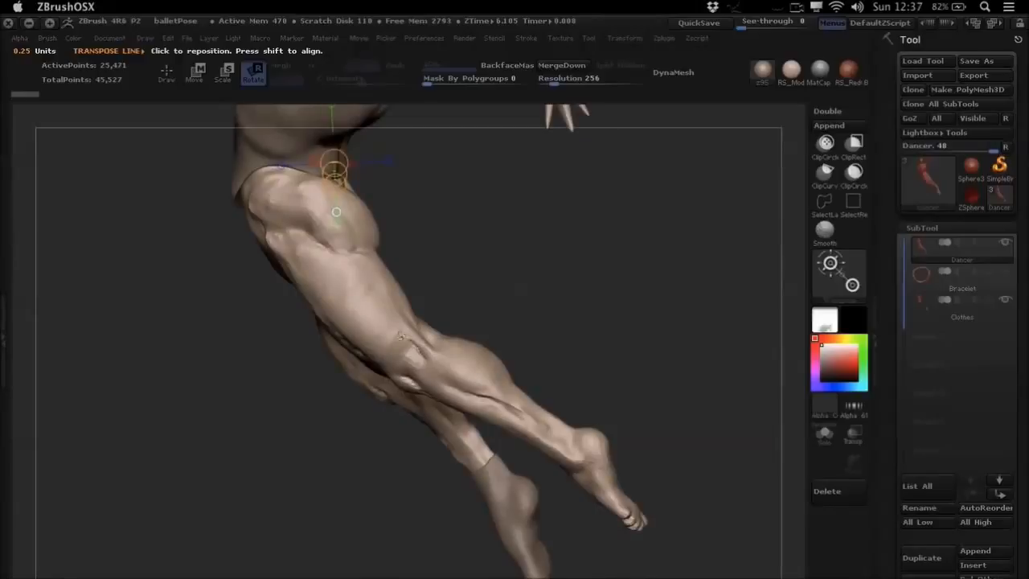
{"action": "left_click_drag", "start_coordinate": [385, 333], "coordinate": [454, 378], "text": "ctrl"}
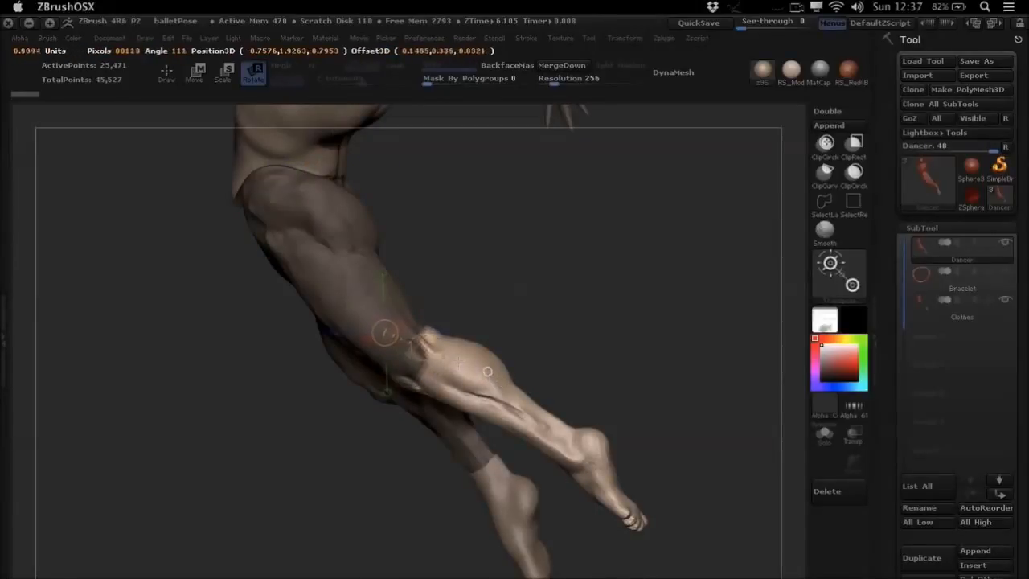
{"action": "left_click_drag", "start_coordinate": [445, 372], "coordinate": [464, 379], "text": "ctrl"}
Step: Adjust the sharpness of the mask edge around the knee and finish by softening it
{"action": "mouse_move", "coordinate": [502, 296]}
{"action": "left_mouse_down"}
{"action": "mouse_move", "coordinate": [508, 310]}
{"action": "mouse_move", "coordinate": [487, 334]}
{"action": "mouse_move", "coordinate": [439, 366]}
{"action": "mouse_move", "coordinate": [517, 314]}
{"action": "mouse_move", "coordinate": [496, 310]}
{"action": "mouse_move", "coordinate": [487, 292]}
{"action": "mouse_move", "coordinate": [495, 284]}
{"action": "mouse_move", "coordinate": [506, 313]}
{"action": "mouse_move", "coordinate": [496, 303]}
{"action": "mouse_move", "coordinate": [505, 302]}
{"action": "left_mouse_up"}
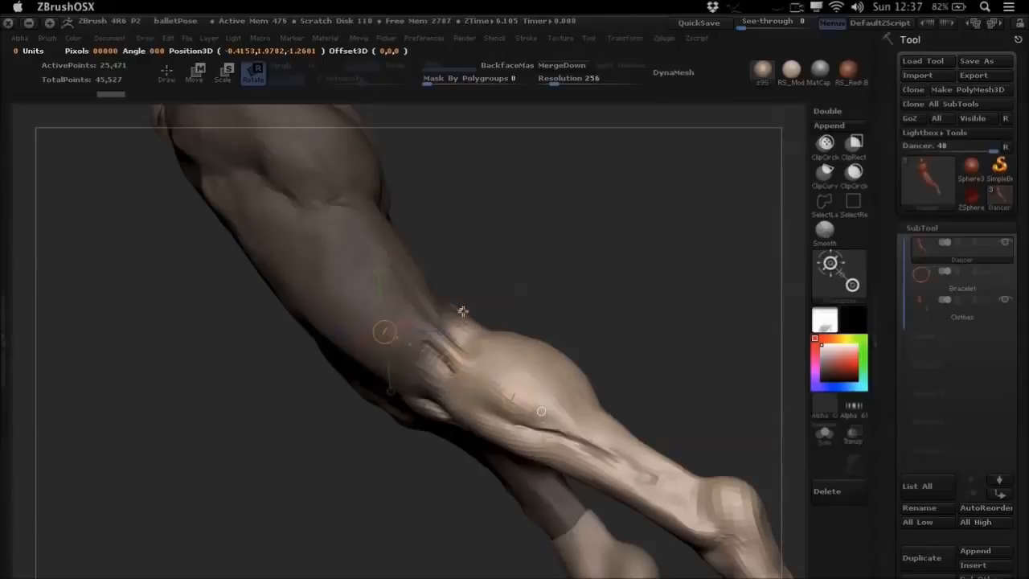
{"action": "key", "text": "ctrl"}
{"action": "left_click", "coordinate": [460, 323], "text": "ctrl+alt"}
{"action": "left_click", "coordinate": [464, 324], "text": "ctrl+alt"}
{"action": "left_click", "coordinate": [460, 321], "text": "ctrl"}
Step: Lay a Transpose line between the toes and the knee, bend the unmasked lower leg up behind the body, and clear the mask
{"action": "left_click_drag", "start_coordinate": [617, 382], "coordinate": [629, 351], "text": "alt"}
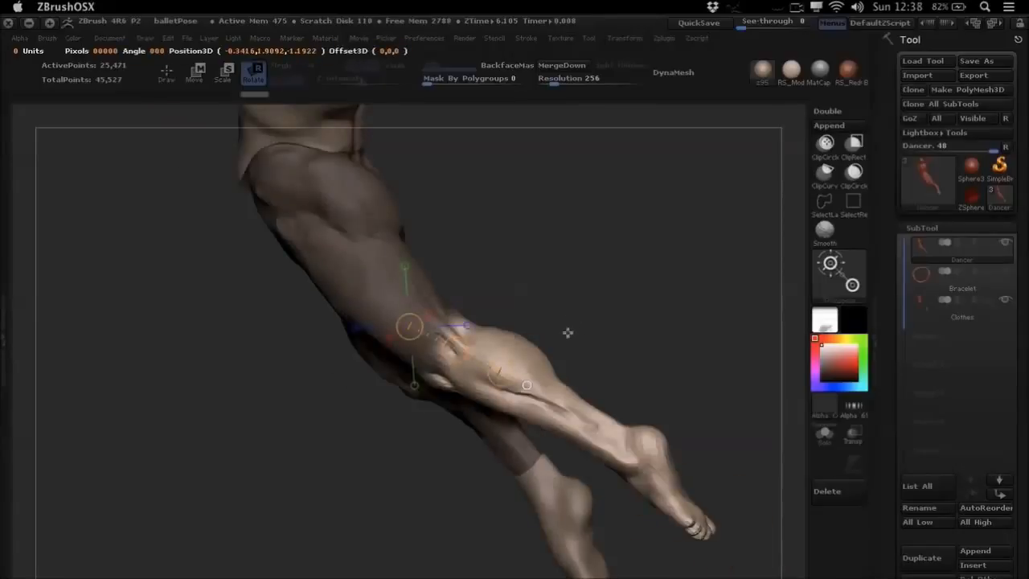
{"action": "left_click_drag", "start_coordinate": [611, 350], "coordinate": [549, 314], "text": "alt"}
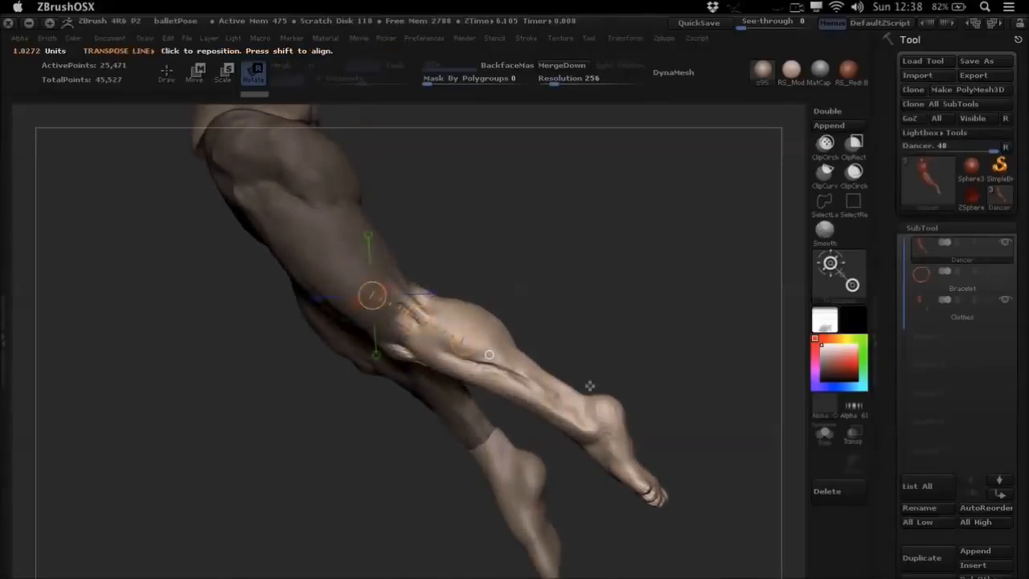
{"action": "mouse_move", "coordinate": [658, 492]}
{"action": "left_mouse_down"}
{"action": "mouse_move", "coordinate": [372, 287]}
{"action": "mouse_move", "coordinate": [381, 297]}
{"action": "left_mouse_up"}
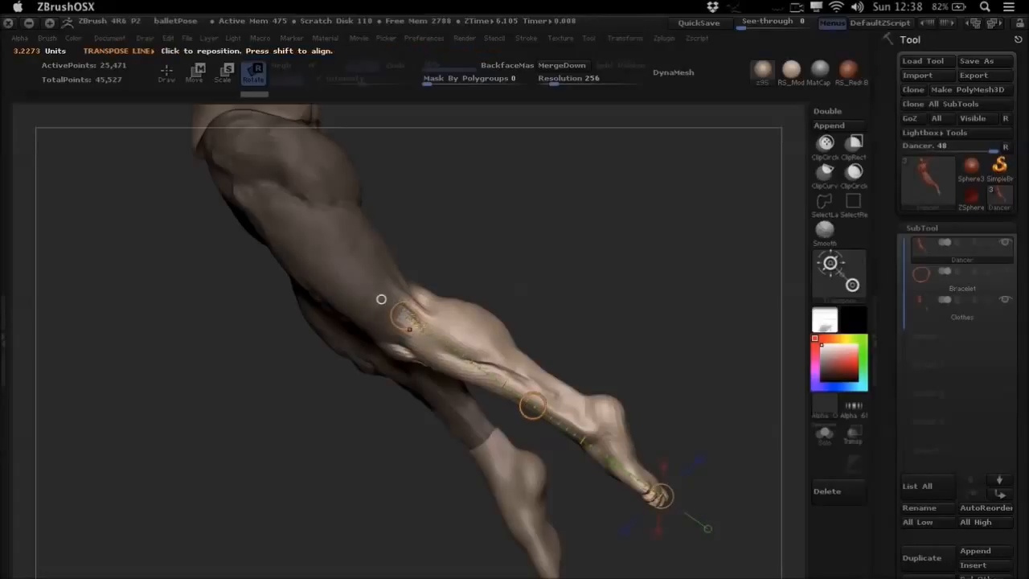
{"action": "mouse_move", "coordinate": [532, 292]}
{"action": "left_mouse_down"}
{"action": "mouse_move", "coordinate": [427, 332]}
{"action": "mouse_move", "coordinate": [525, 290]}
{"action": "left_mouse_up"}
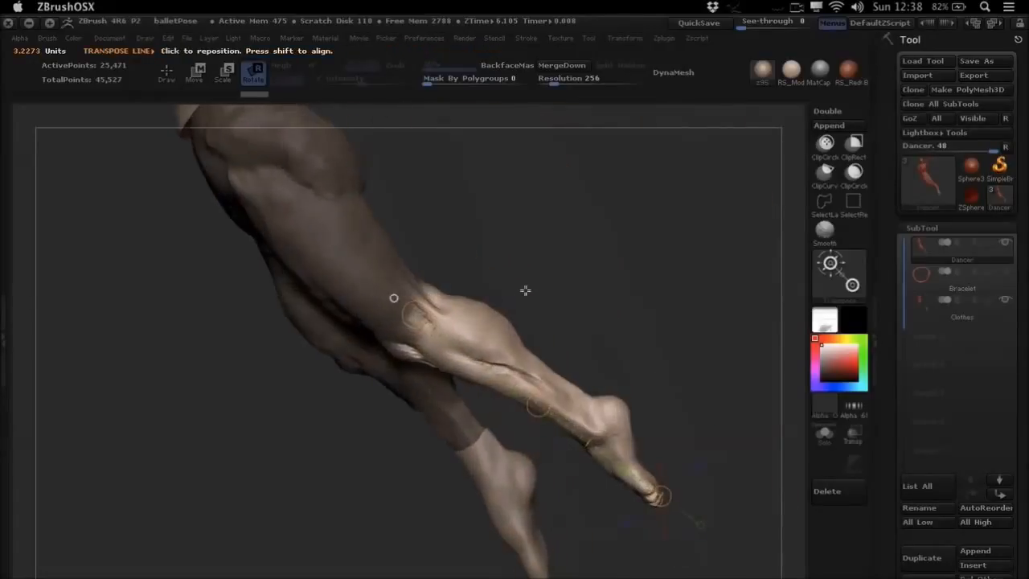
{"action": "left_click_drag", "start_coordinate": [533, 409], "coordinate": [595, 259]}
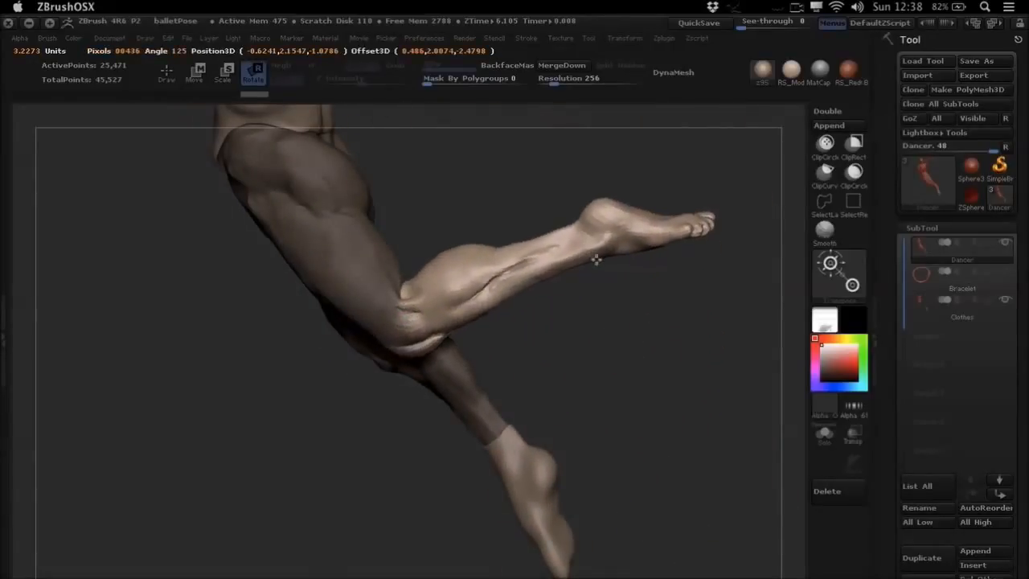
{"action": "key", "text": "q"}
{"action": "mouse_move", "coordinate": [579, 353]}
{"action": "left_mouse_down", "text": "ctrl"}
{"action": "mouse_move", "coordinate": [549, 316]}
{"action": "mouse_move", "coordinate": [523, 308]}
{"action": "mouse_move", "coordinate": [538, 317]}
{"action": "left_mouse_up", "text": "ctrl"}
Step: Dock the Stroke palette and expand its Inventory options for recording strokes
{"action": "left_click_drag", "start_coordinate": [591, 294], "coordinate": [559, 281]}
{"action": "left_click_drag", "start_coordinate": [510, 210], "coordinate": [562, 257], "text": "alt"}
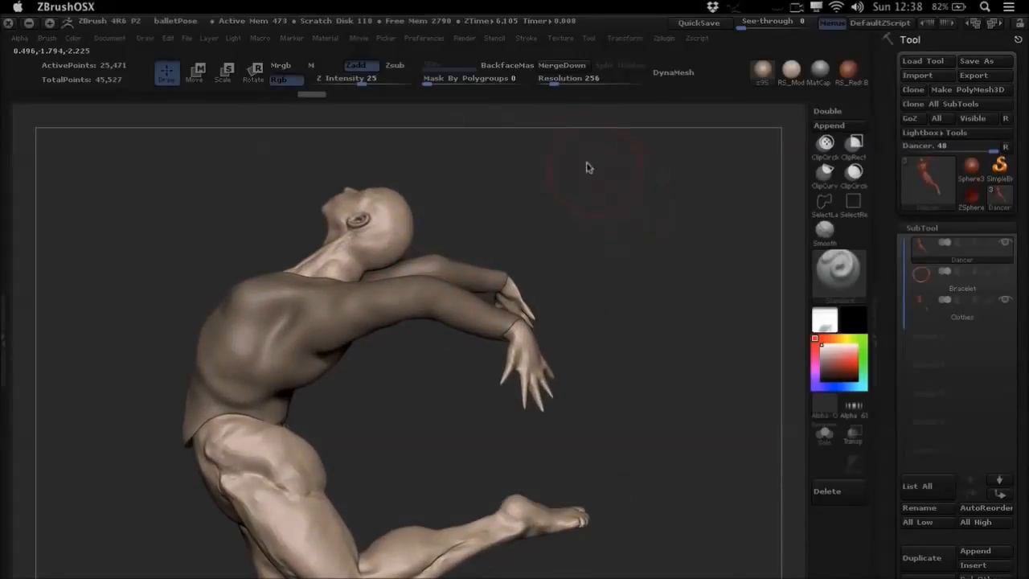
{"action": "left_click", "coordinate": [529, 38]}
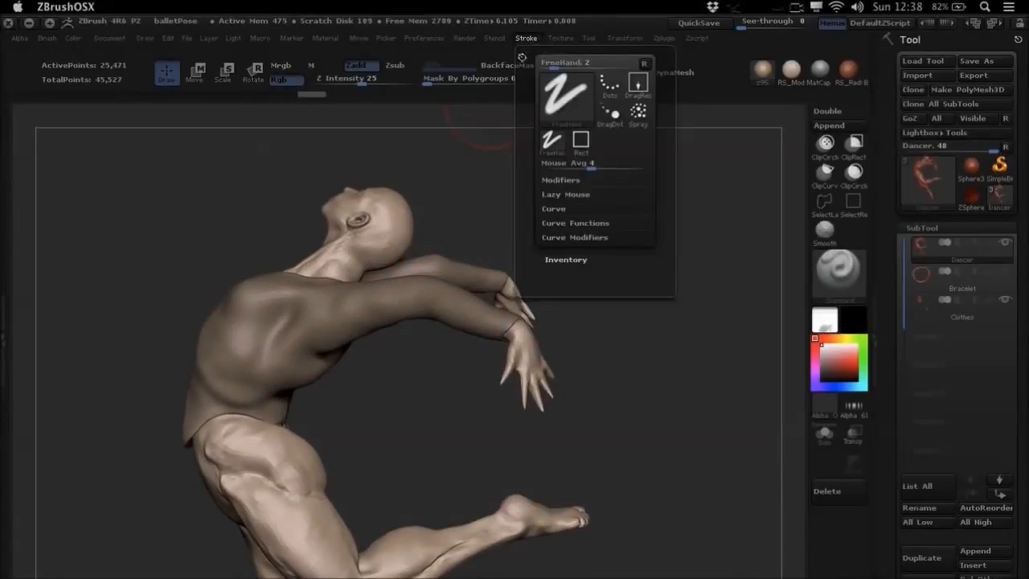
{"action": "left_click", "coordinate": [523, 57]}
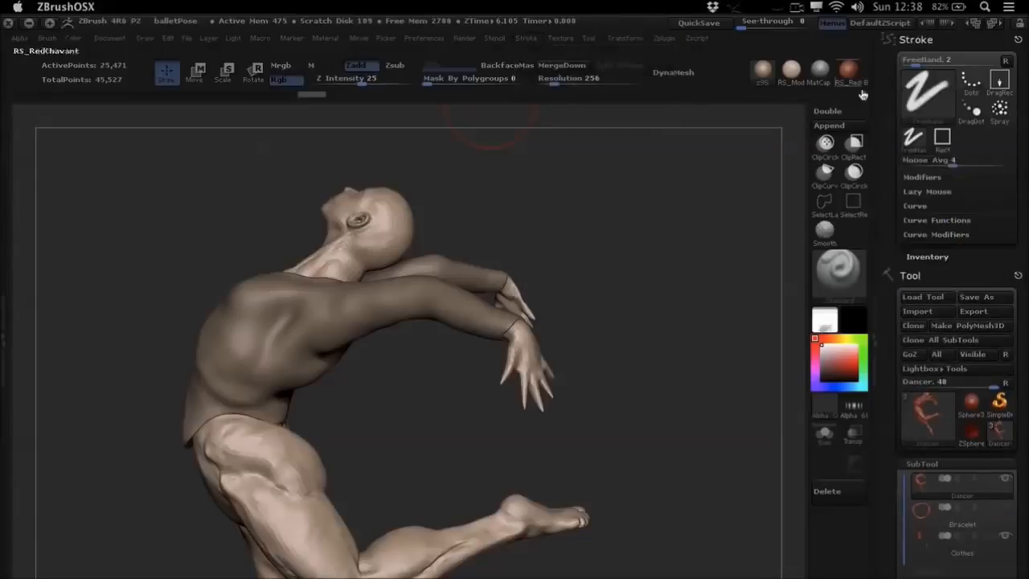
{"action": "scroll", "coordinate": [943, 253], "scroll_direction": "down", "scroll_amount": 1}
{"action": "left_click", "coordinate": [926, 239]}
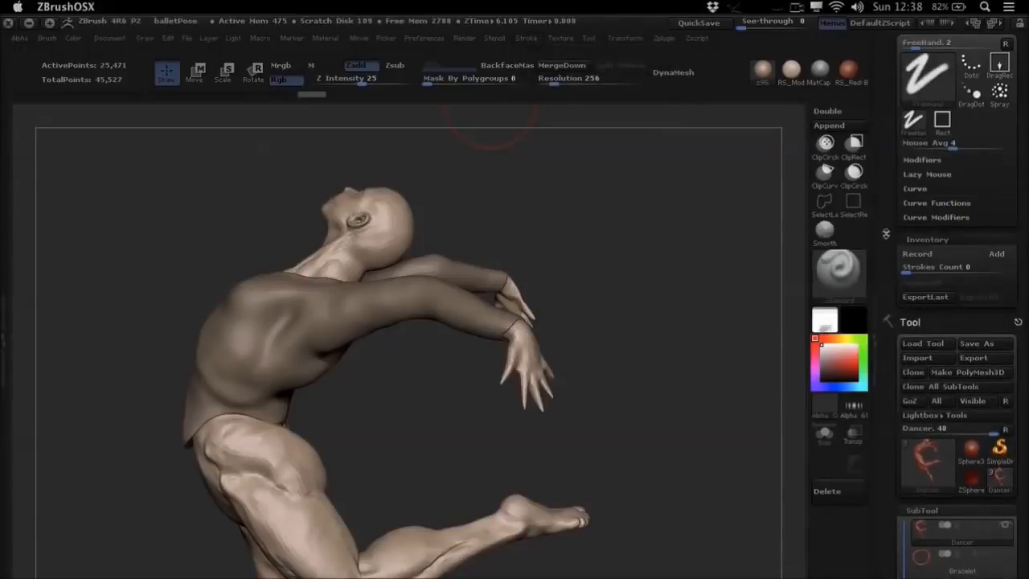
{"action": "scroll", "coordinate": [925, 241], "scroll_direction": "down", "scroll_amount": 1}
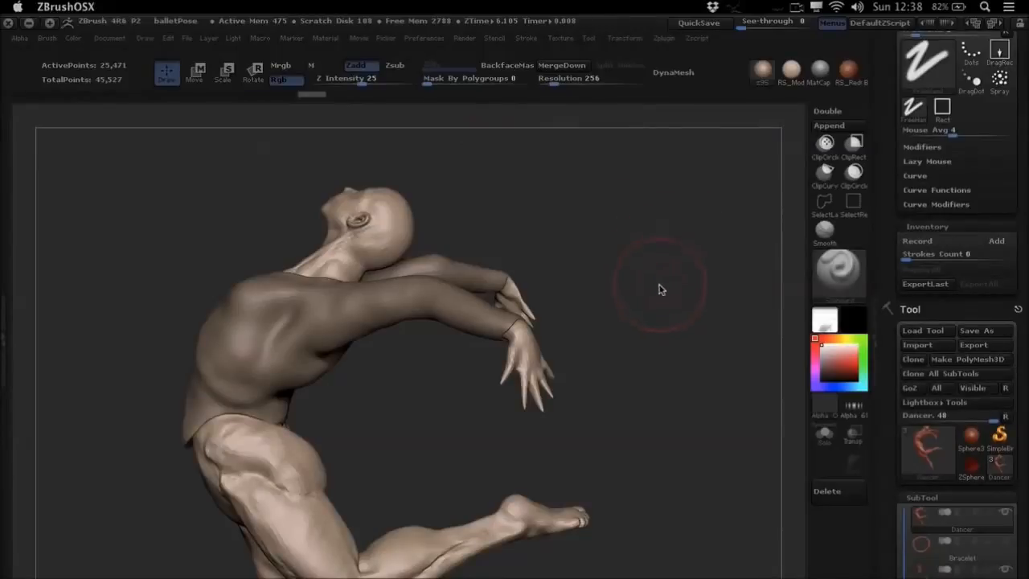
Step: Hide the Clothes subtool and show the Bracelet subtool
{"action": "left_click_drag", "start_coordinate": [589, 293], "coordinate": [746, 397]}
{"action": "scroll", "coordinate": [957, 362], "scroll_direction": "down", "scroll_amount": 4}
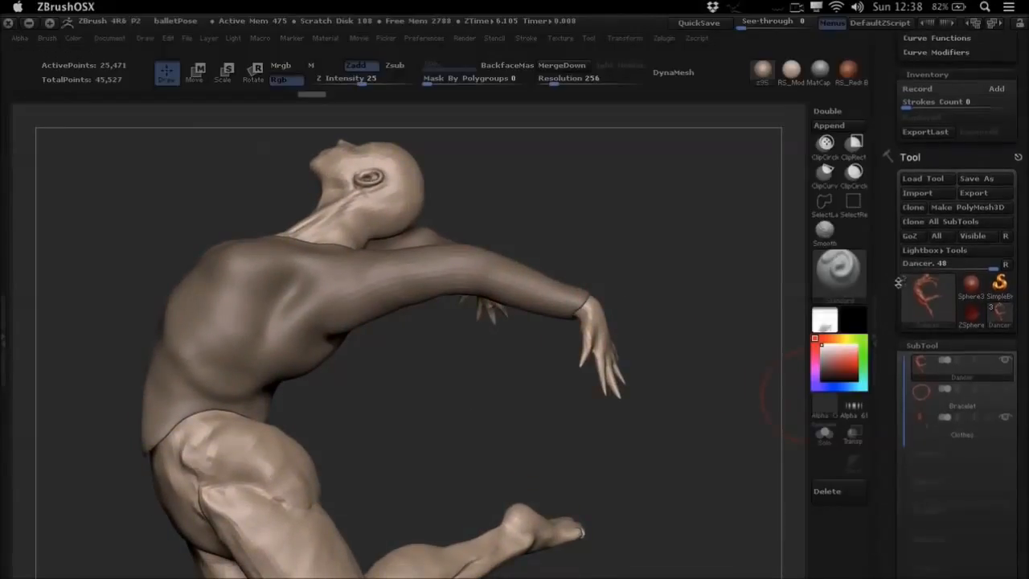
{"action": "left_click", "coordinate": [1005, 418]}
{"action": "left_click", "coordinate": [1005, 391]}
Step: Mask the dancer up to the elbow of the braceleted arm with a topological Transpose mask and soften its edge
{"action": "left_click_drag", "start_coordinate": [532, 328], "coordinate": [565, 310]}
{"action": "right_click_drag", "start_coordinate": [564, 310], "coordinate": [512, 292], "text": "ctrl"}
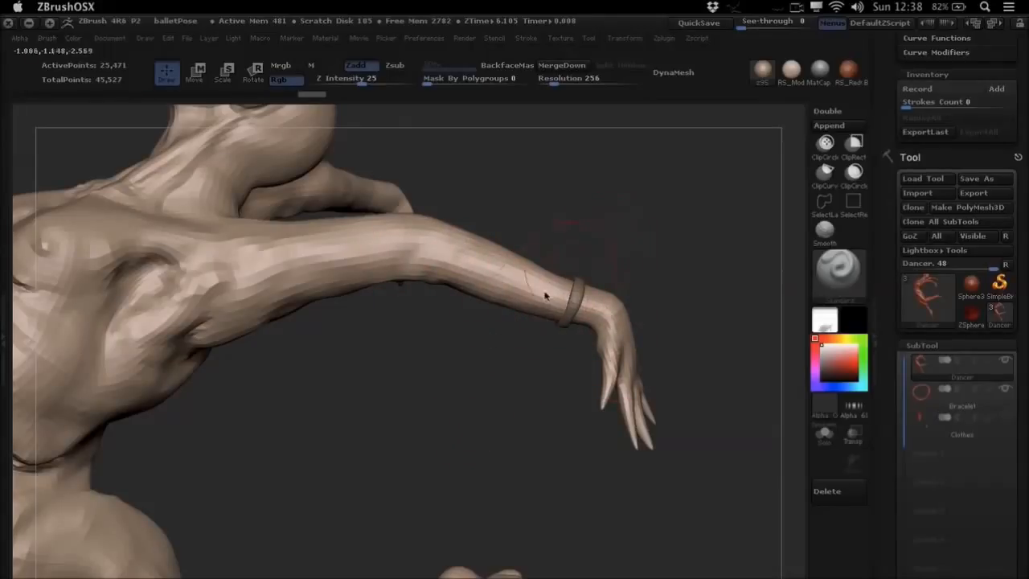
{"action": "right_click_drag", "start_coordinate": [443, 291], "coordinate": [483, 293]}
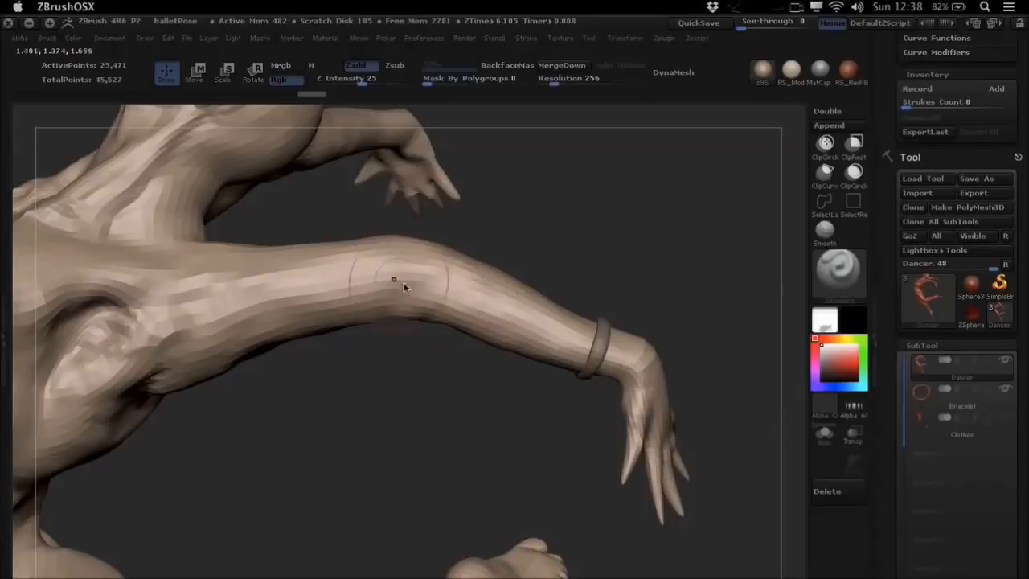
{"action": "key", "text": "r"}
{"action": "left_click_drag", "start_coordinate": [332, 280], "coordinate": [473, 285], "text": "ctrl"}
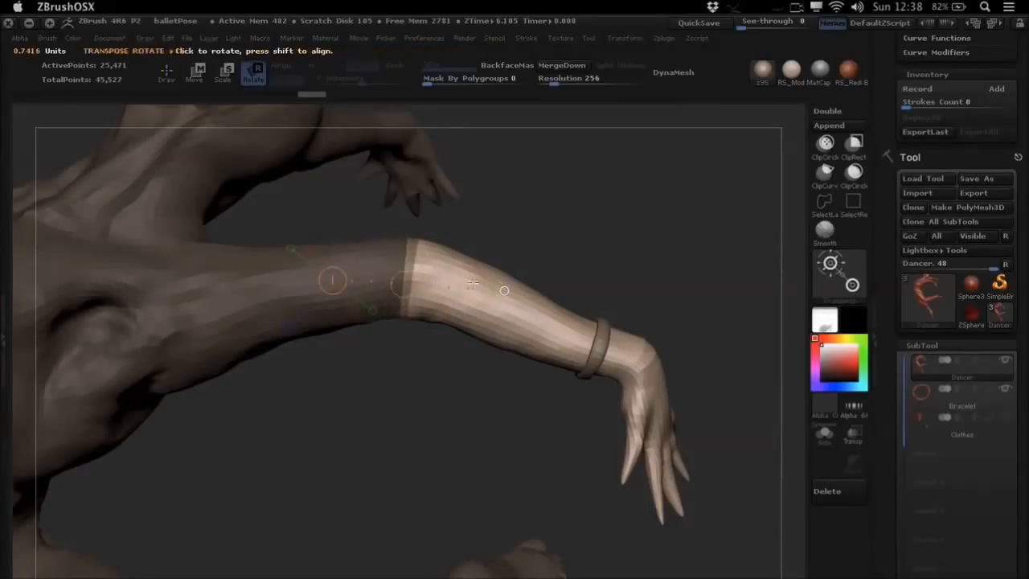
{"action": "left_click", "coordinate": [413, 263], "text": "ctrl"}
Step: Lay a Transpose line from the elbow to the wrist and record the stroke that rotates the forearm downward
{"action": "mouse_move", "coordinate": [413, 263]}
{"action": "left_mouse_down"}
{"action": "mouse_move", "coordinate": [677, 367]}
{"action": "mouse_move", "coordinate": [667, 366]}
{"action": "left_mouse_up"}
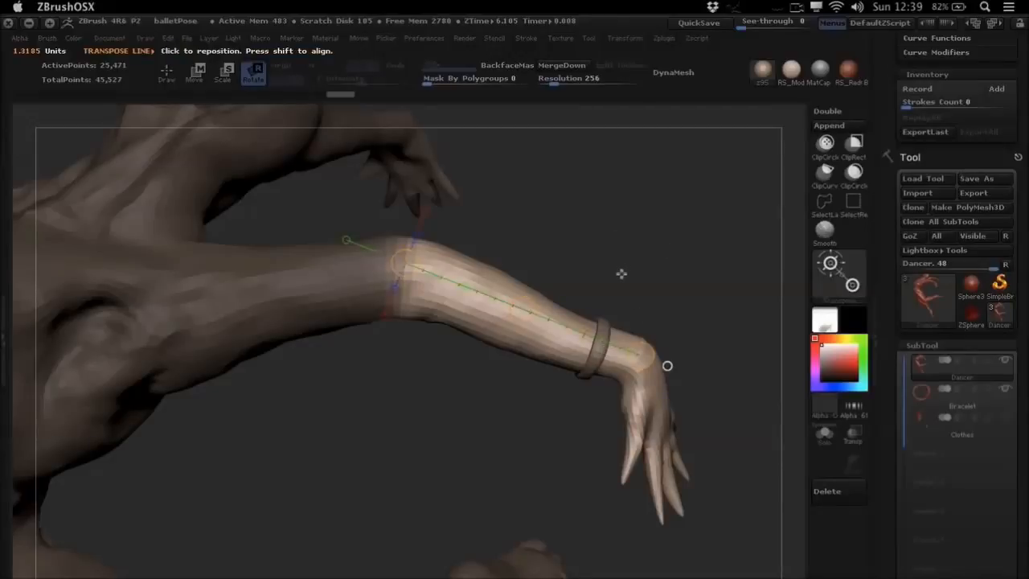
{"action": "left_click_drag", "start_coordinate": [610, 269], "coordinate": [661, 257]}
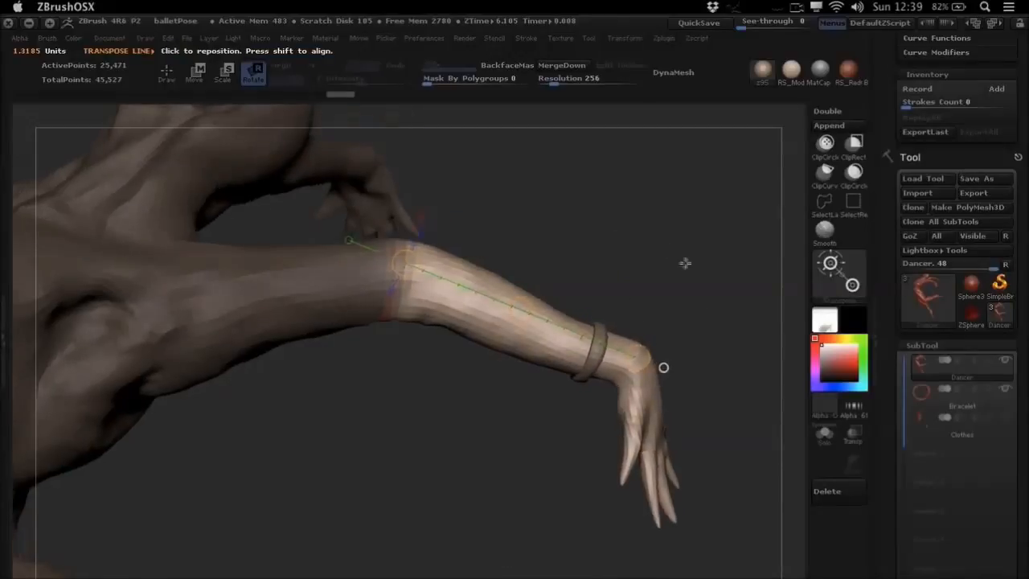
{"action": "scroll", "coordinate": [891, 211], "scroll_direction": "up", "scroll_amount": 4}
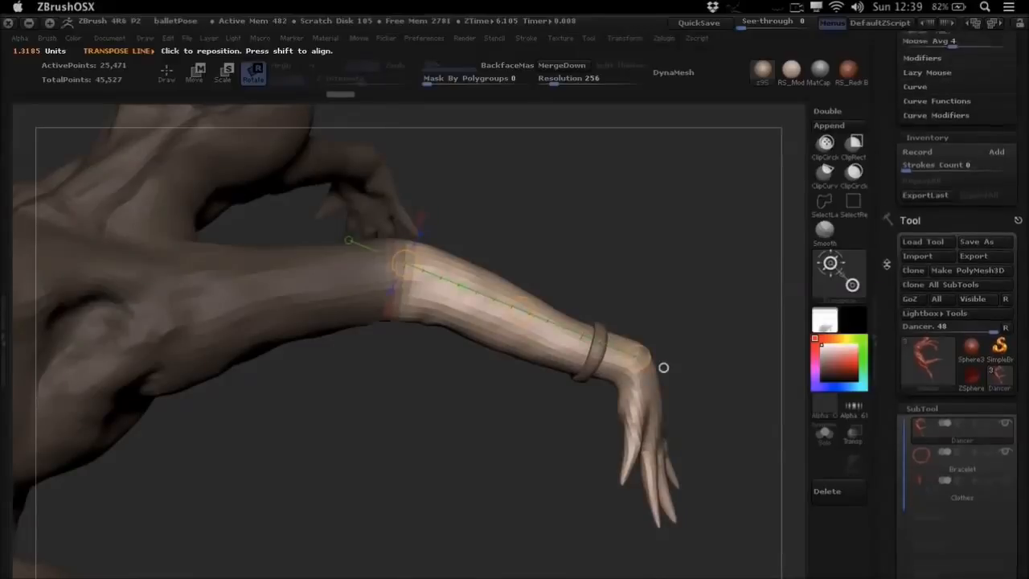
{"action": "left_click", "coordinate": [926, 215]}
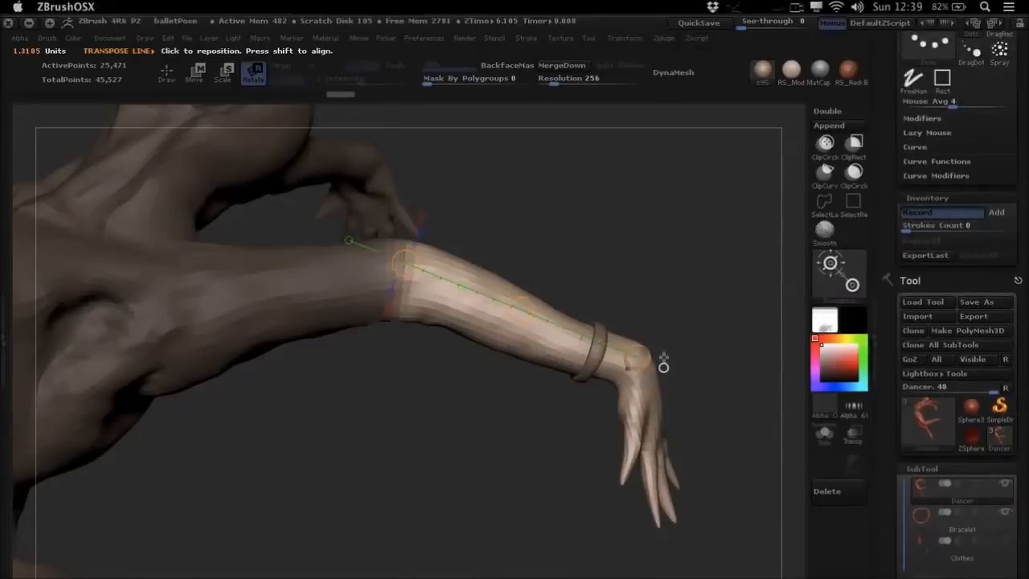
{"action": "left_click_drag", "start_coordinate": [638, 356], "coordinate": [459, 507]}
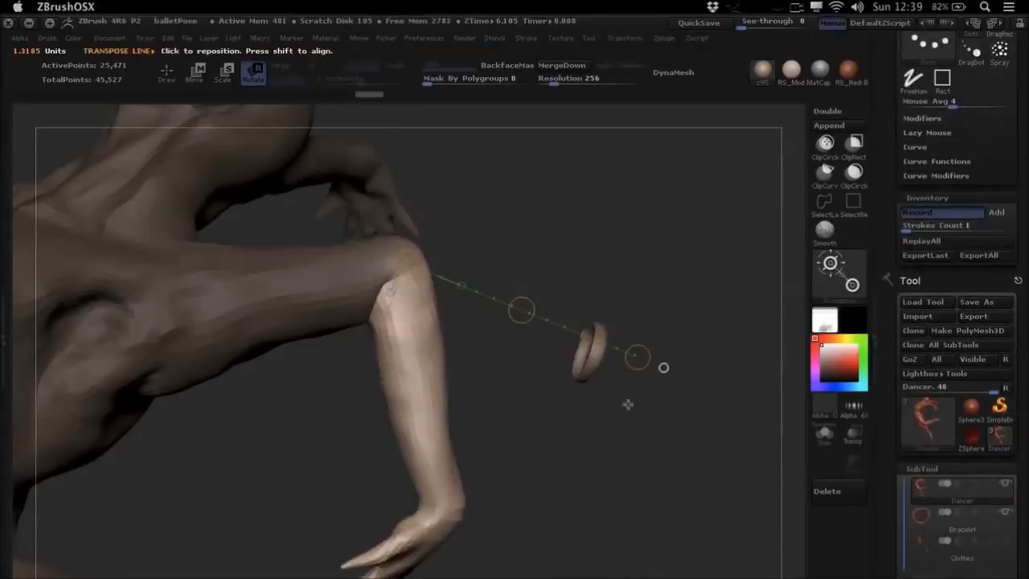
{"action": "left_click", "coordinate": [930, 216]}
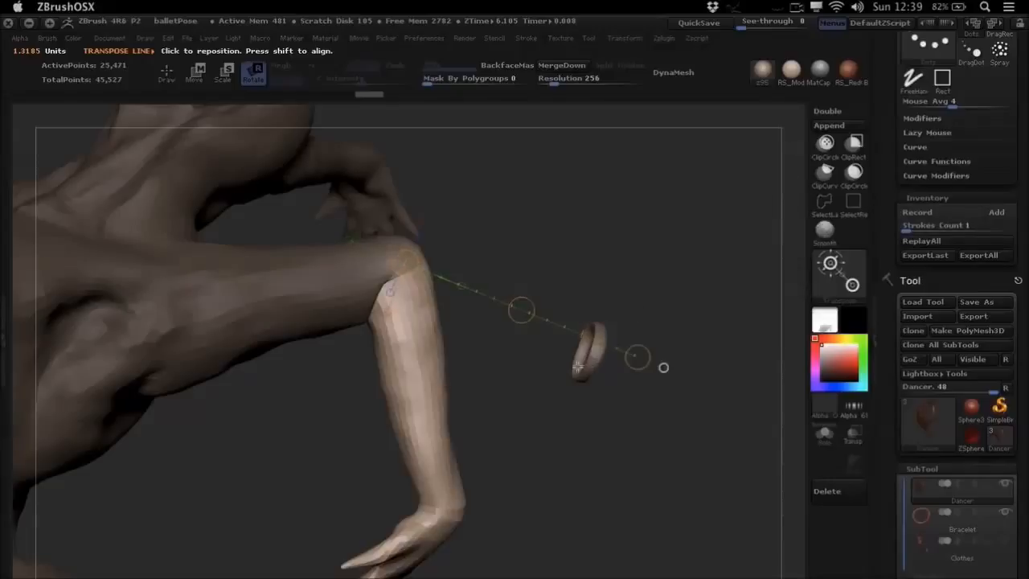
Step: Make the Bracelet the active subtool and replay the recorded rotation on it
{"action": "left_click", "coordinate": [595, 366], "text": "alt"}
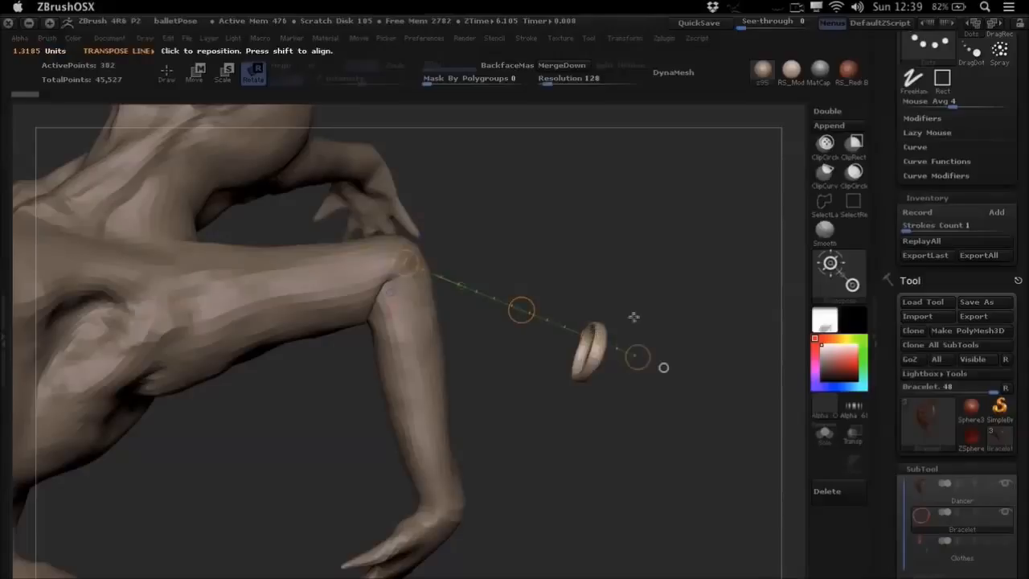
{"action": "left_click", "coordinate": [922, 241]}
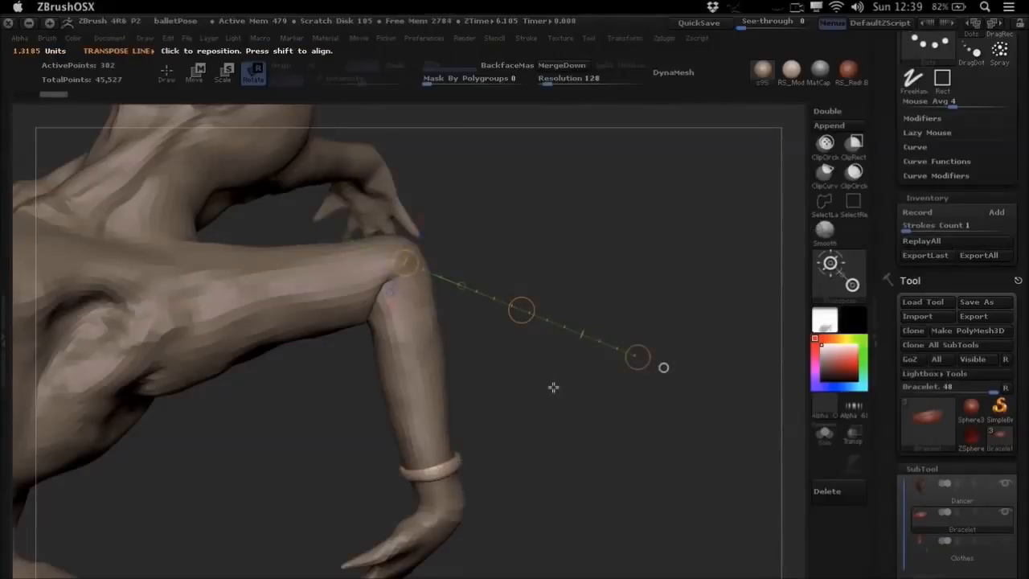
Step: Undo the replayed rotation on the Bracelet, then the forearm rotation on the Dancer subtool
{"action": "key", "text": "ctrl+z"}
{"action": "left_click", "coordinate": [430, 358], "text": "alt"}
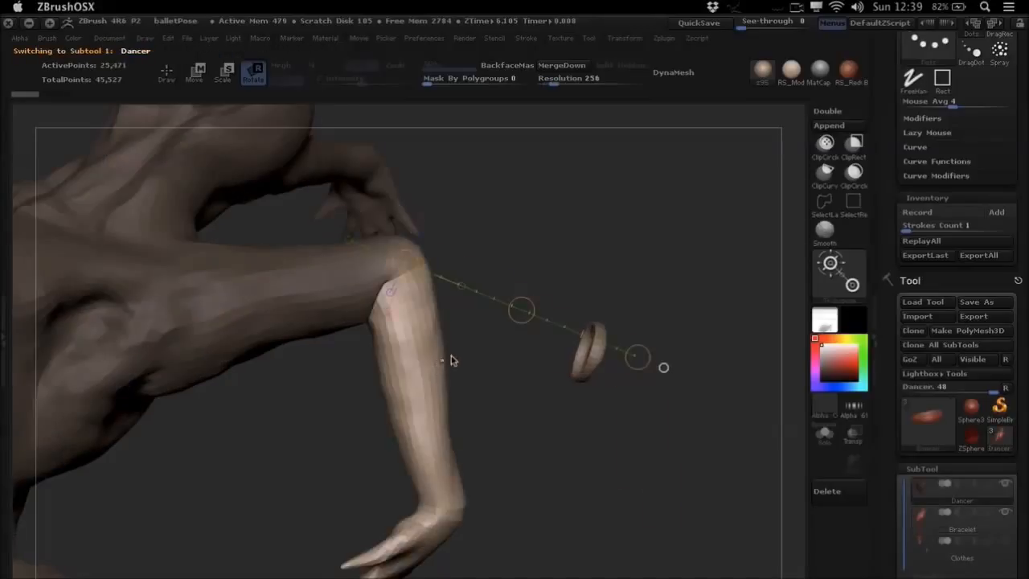
{"action": "key", "text": "ctrl+z"}
{"action": "left_click_drag", "start_coordinate": [523, 388], "coordinate": [505, 342], "text": "alt"}
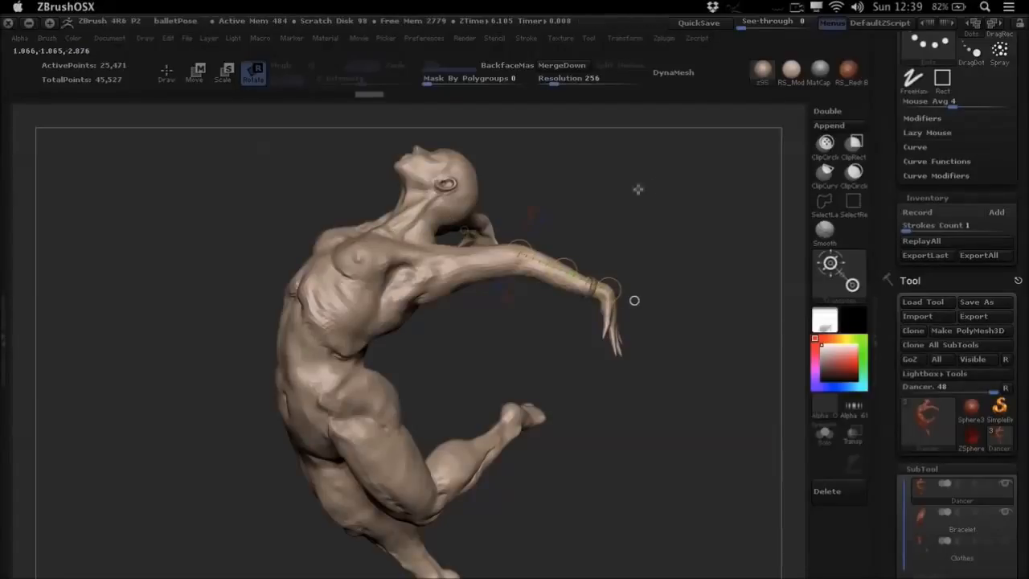
Step: Remove the docked Stroke palette and dock the Zplugin palette in its place
{"action": "left_click_drag", "start_coordinate": [884, 117], "coordinate": [893, 186]}
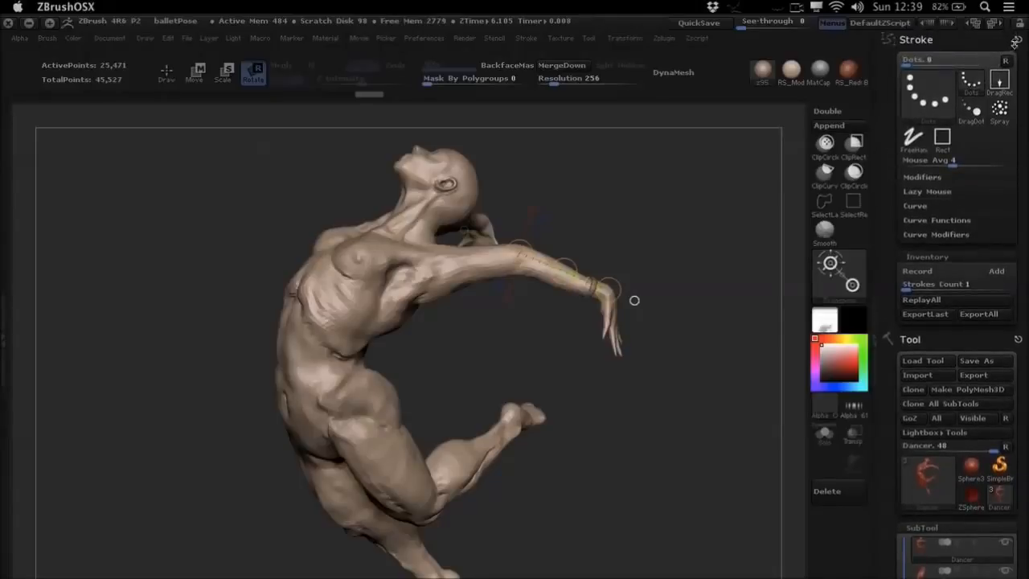
{"action": "left_click", "coordinate": [1016, 42]}
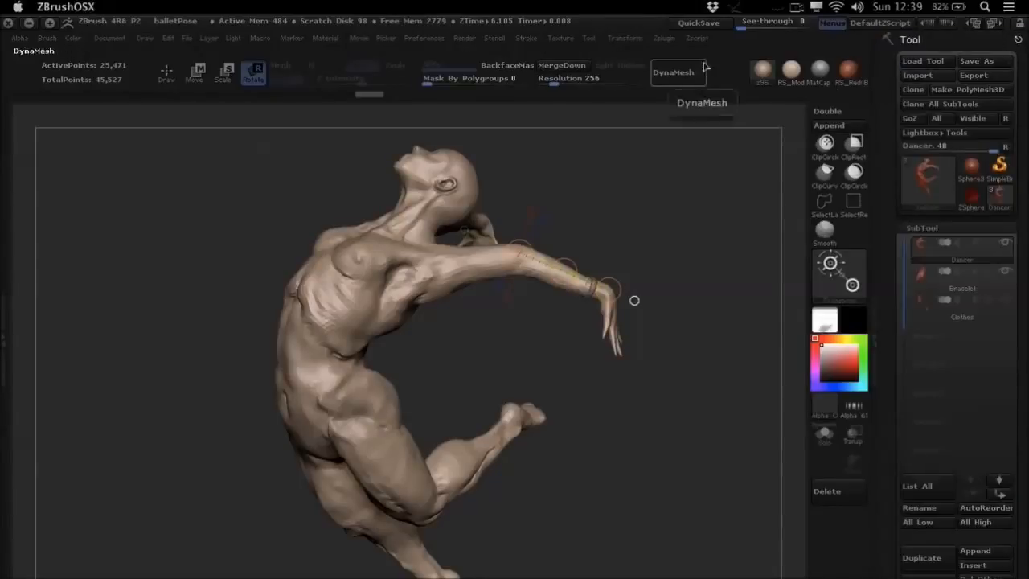
{"action": "left_click", "coordinate": [666, 39]}
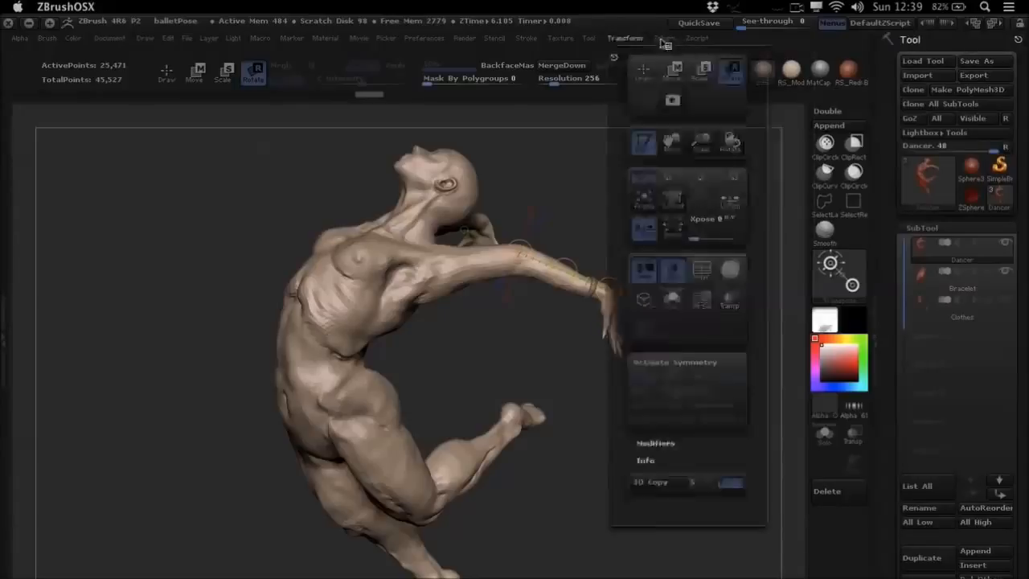
{"action": "left_click", "coordinate": [661, 58]}
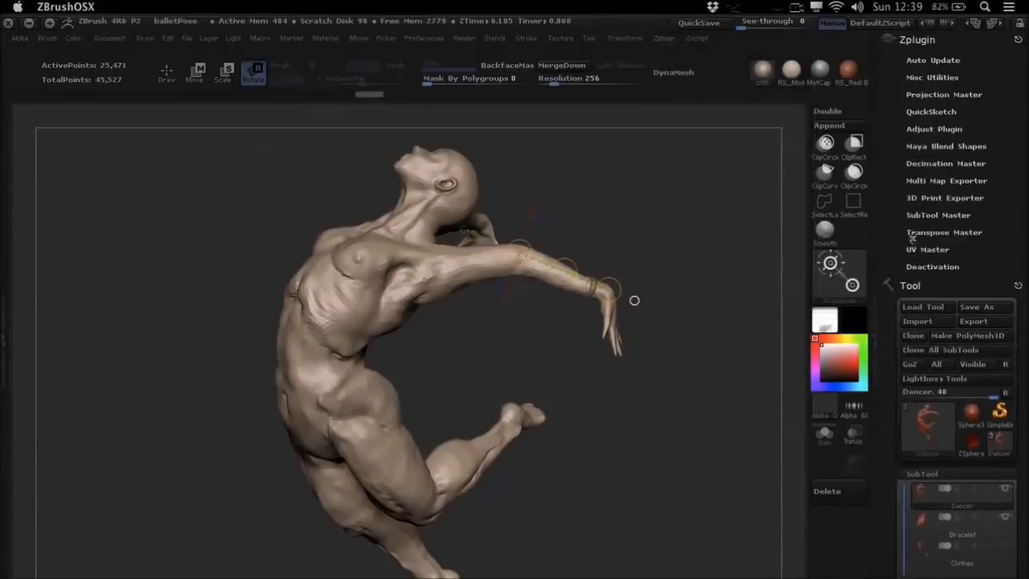
Step: Expand the Transpose Master plugin's options
{"action": "scroll", "coordinate": [932, 210], "scroll_direction": "down", "scroll_amount": 1}
{"action": "left_click", "coordinate": [933, 220]}
{"action": "left_click_drag", "start_coordinate": [890, 218], "coordinate": [887, 166]}
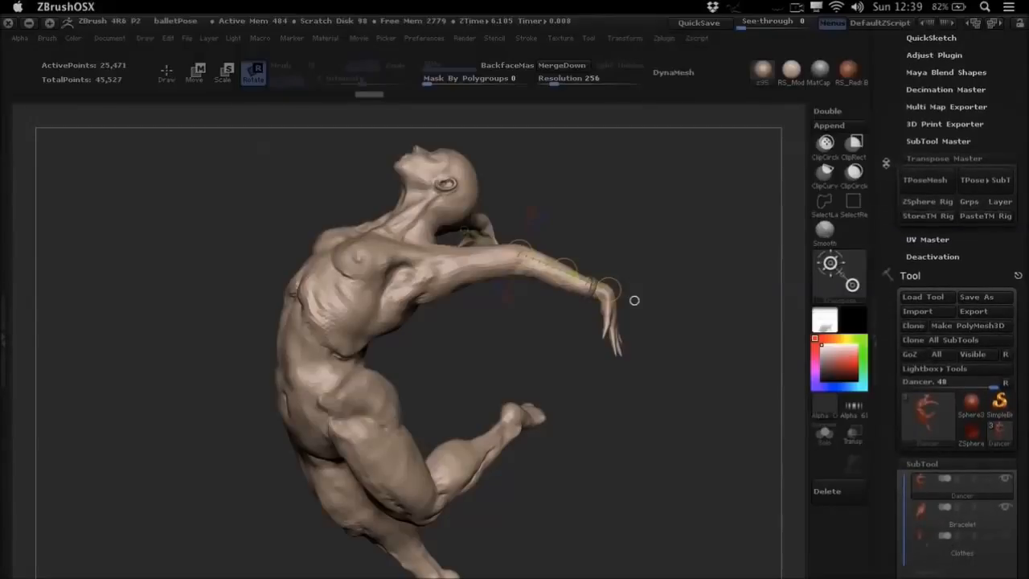
Step: Hide the Bracelet subtool and show the Clothes subtool together with the Dancer
{"action": "left_click", "coordinate": [875, 338]}
{"action": "left_click", "coordinate": [1024, 340]}
{"action": "left_click_drag", "start_coordinate": [895, 441], "coordinate": [894, 355]}
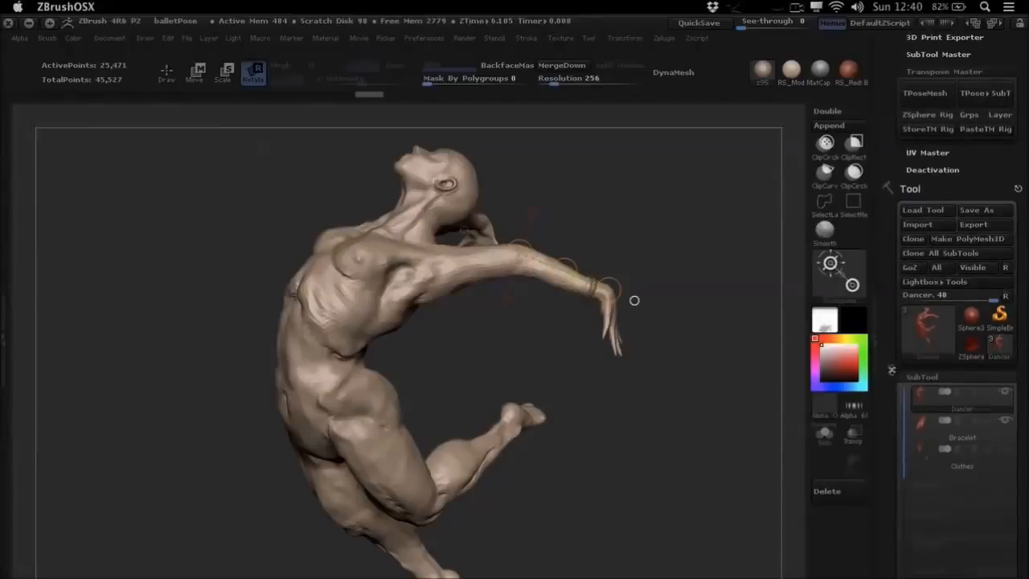
{"action": "left_click", "coordinate": [1006, 422]}
{"action": "left_click_drag", "start_coordinate": [592, 225], "coordinate": [625, 275]}
{"action": "left_click_drag", "start_coordinate": [885, 206], "coordinate": [885, 277]}
{"action": "left_click_drag", "start_coordinate": [659, 224], "coordinate": [652, 172], "text": "alt"}
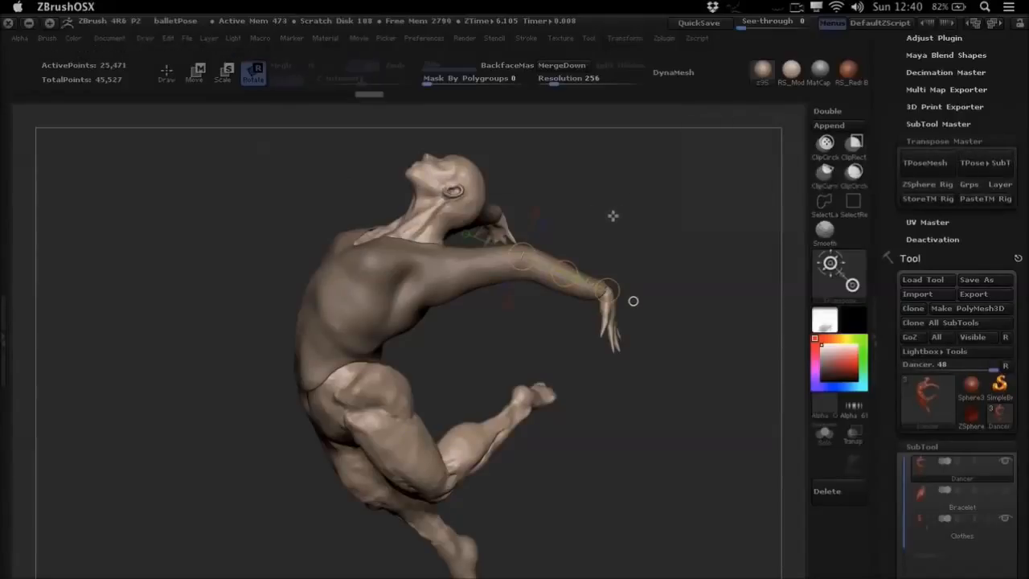
Step: Combine the visible Dancer and Clothes subtools into one posing mesh with Transpose Master's TPoseMesh
{"action": "left_click_drag", "start_coordinate": [672, 325], "coordinate": [655, 244], "text": "alt"}
{"action": "left_click", "coordinate": [924, 164]}
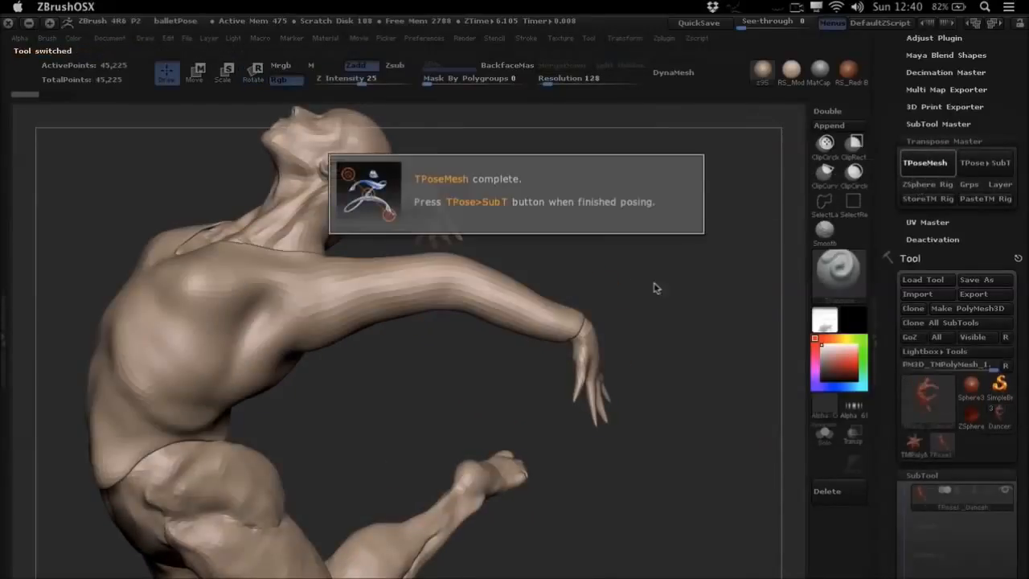
{"action": "left_click_drag", "start_coordinate": [471, 240], "coordinate": [511, 275]}
Step: Switch to Rotate mode and mask the body up to the elbow with a topological Transpose mask along the arm
{"action": "key", "text": "r"}
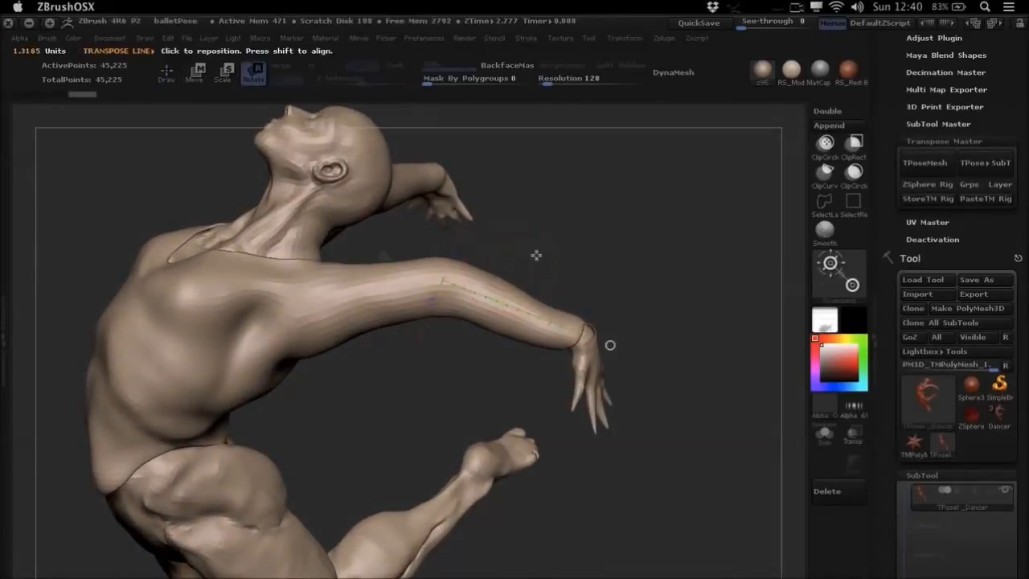
{"action": "left_click_drag", "start_coordinate": [544, 240], "coordinate": [553, 270], "text": "alt"}
{"action": "left_click_drag", "start_coordinate": [420, 276], "coordinate": [581, 282], "text": "ctrl"}
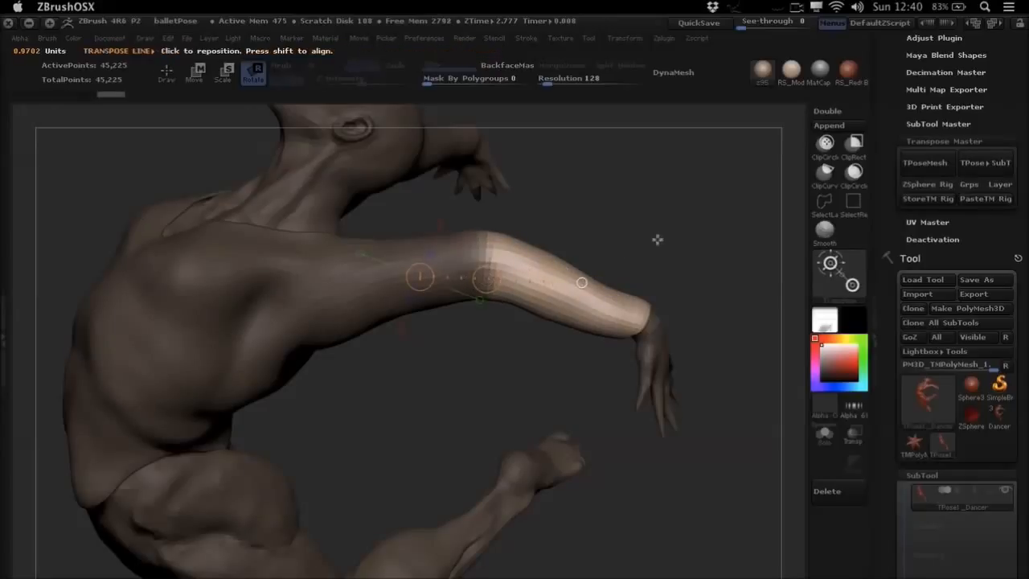
{"action": "mouse_move", "coordinate": [650, 263]}
{"action": "left_mouse_down"}
{"action": "mouse_move", "coordinate": [592, 248]}
{"action": "mouse_move", "coordinate": [600, 257]}
{"action": "mouse_move", "coordinate": [586, 266]}
{"action": "mouse_move", "coordinate": [590, 258]}
{"action": "mouse_move", "coordinate": [545, 262]}
{"action": "left_mouse_up"}
Step: Mask the forearm together with the hand, soften the edge at the elbow, and invert the mask to leave them free
{"action": "mouse_move", "coordinate": [407, 213]}
{"action": "left_mouse_down", "text": "ctrl"}
{"action": "mouse_move", "coordinate": [427, 298]}
{"action": "mouse_move", "coordinate": [633, 410]}
{"action": "mouse_move", "coordinate": [649, 445]}
{"action": "left_mouse_up", "text": "ctrl"}
{"action": "mouse_move", "coordinate": [488, 427]}
{"action": "left_mouse_down"}
{"action": "mouse_move", "coordinate": [500, 426]}
{"action": "mouse_move", "coordinate": [455, 340]}
{"action": "mouse_move", "coordinate": [522, 401]}
{"action": "left_mouse_up"}
{"action": "left_click_drag", "start_coordinate": [581, 244], "coordinate": [523, 324]}
{"action": "left_click", "coordinate": [434, 258], "text": "ctrl"}
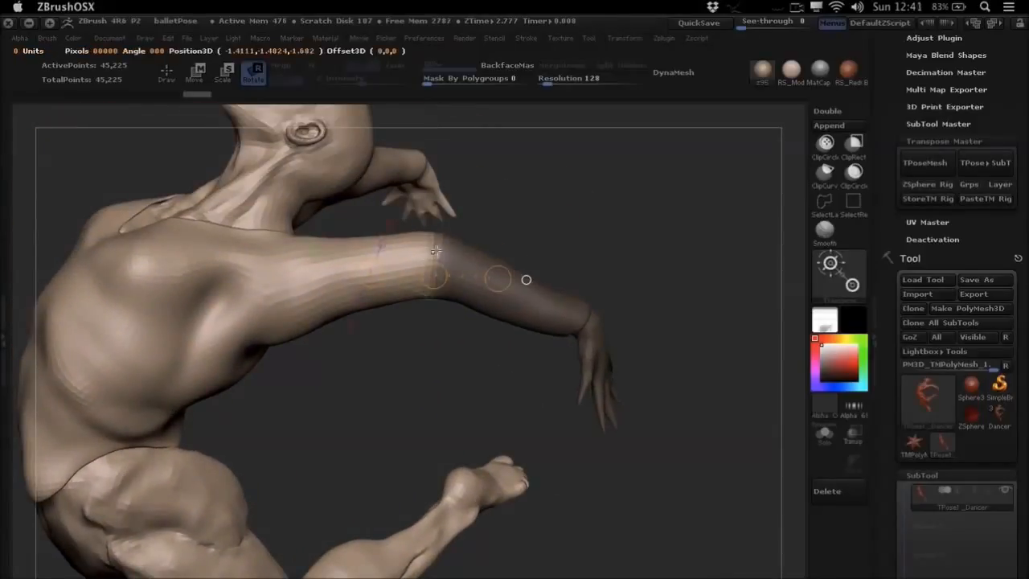
{"action": "left_click", "coordinate": [435, 251], "text": "ctrl"}
{"action": "left_click", "coordinate": [526, 243], "text": "ctrl"}
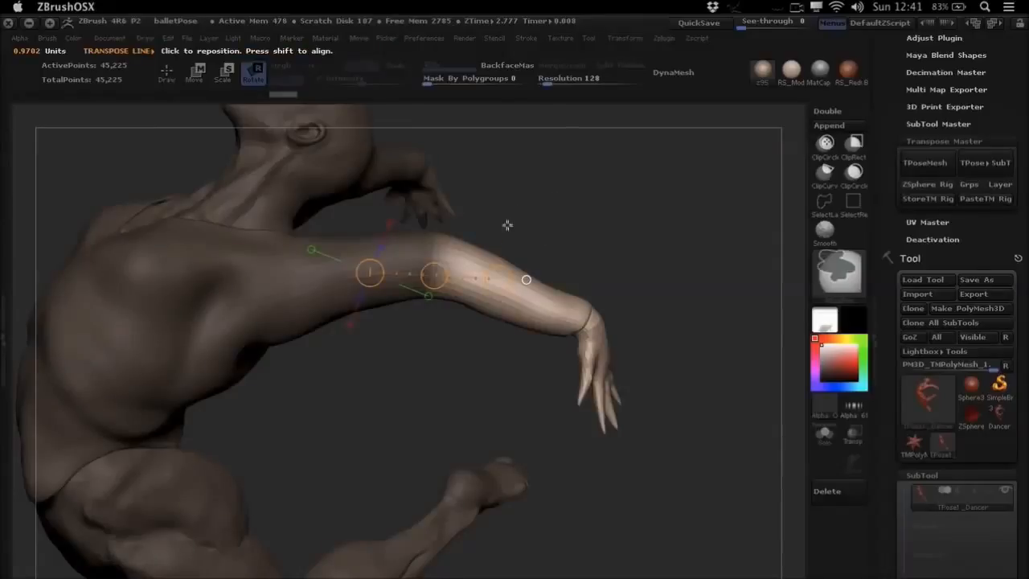
Step: Lay a Transpose line from the elbow to the wrist and rotate the unmasked forearm and hand steeply downward
{"action": "left_click_drag", "start_coordinate": [526, 220], "coordinate": [506, 240]}
{"action": "left_click_drag", "start_coordinate": [435, 248], "coordinate": [602, 310]}
{"action": "mouse_move", "coordinate": [614, 244]}
{"action": "left_mouse_down"}
{"action": "mouse_move", "coordinate": [616, 224]}
{"action": "mouse_move", "coordinate": [616, 249]}
{"action": "left_mouse_up"}
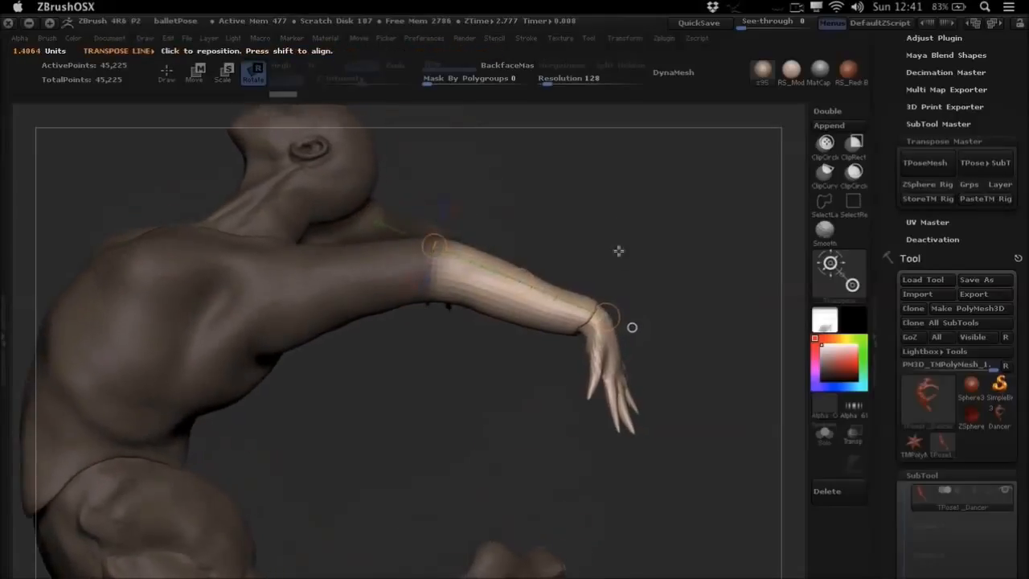
{"action": "left_click_drag", "start_coordinate": [607, 315], "coordinate": [507, 401]}
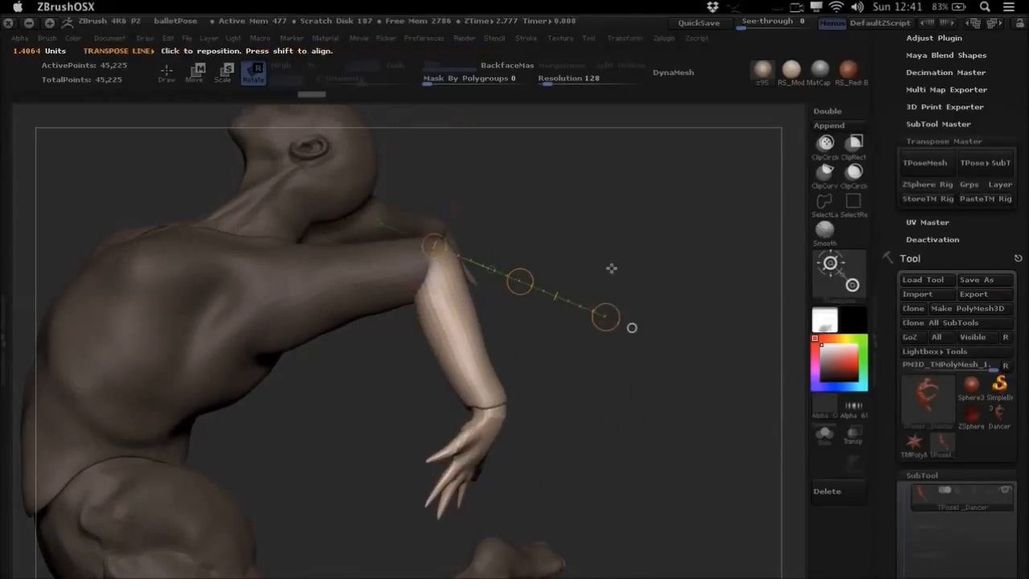
Step: Clear the mask and transfer the new pose back to the original subtools with TPose>SubT
{"action": "left_click", "coordinate": [631, 233], "text": "ctrl"}
{"action": "left_click_drag", "start_coordinate": [612, 227], "coordinate": [600, 257], "text": "alt"}
{"action": "left_click_drag", "start_coordinate": [599, 257], "coordinate": [600, 278]}
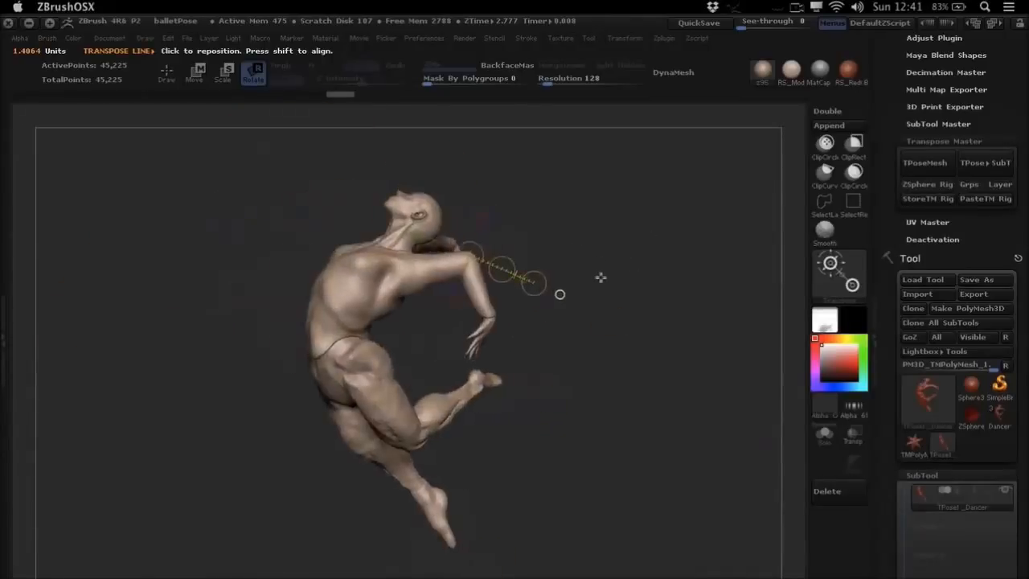
{"action": "left_click", "coordinate": [987, 164]}
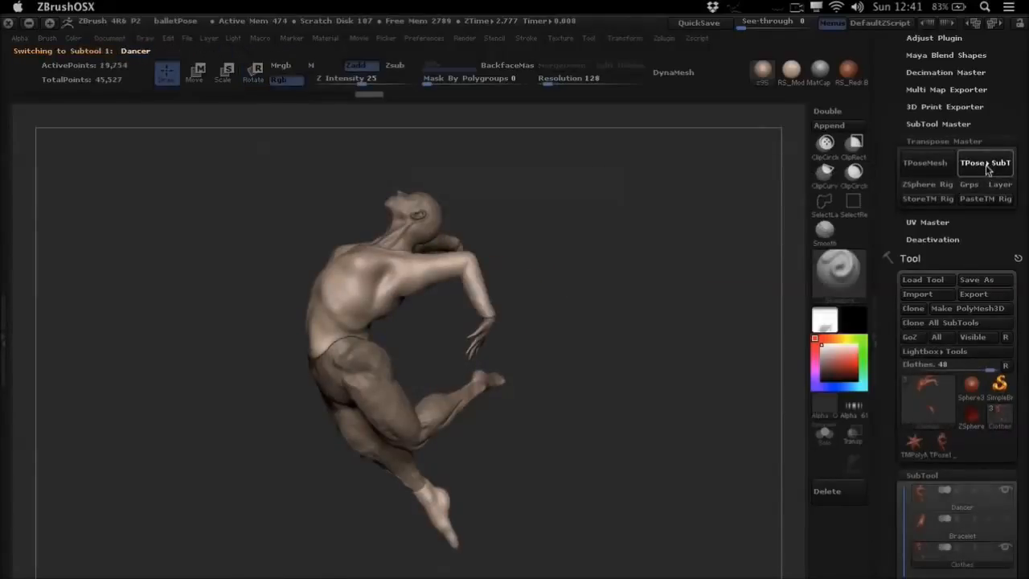
{"action": "left_click_drag", "start_coordinate": [455, 276], "coordinate": [479, 329], "text": "alt"}
{"action": "left_click_drag", "start_coordinate": [344, 494], "coordinate": [420, 340]}
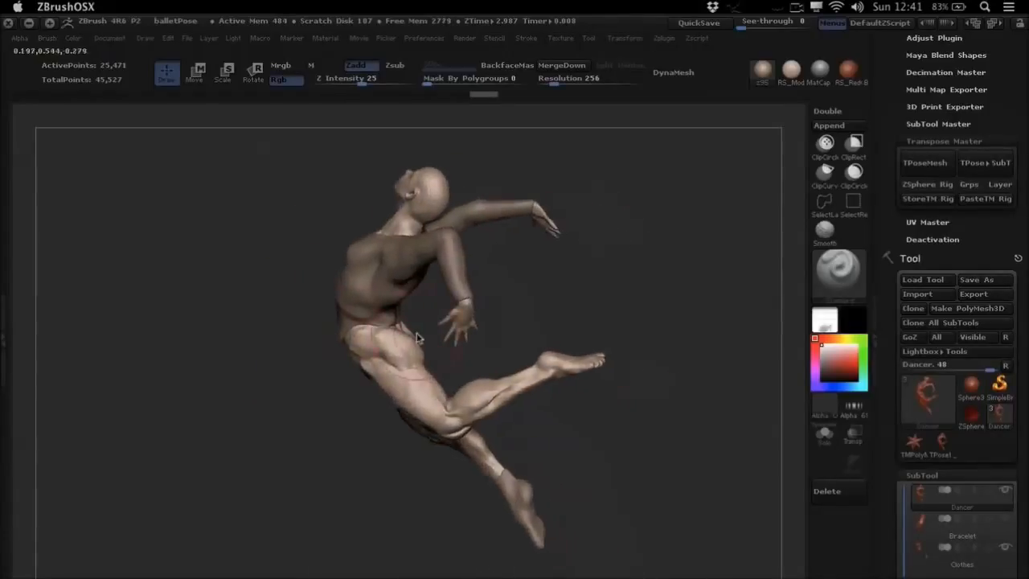